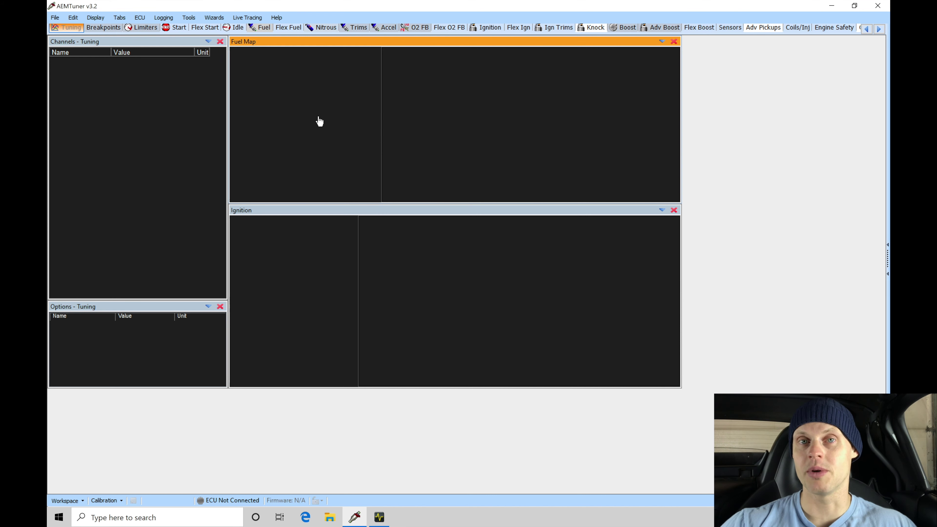
Switch to the Idle layout with its empty Idle% vs Target and Idle Target Base panels
{"action": "left_click", "coordinate": [210, 28]}
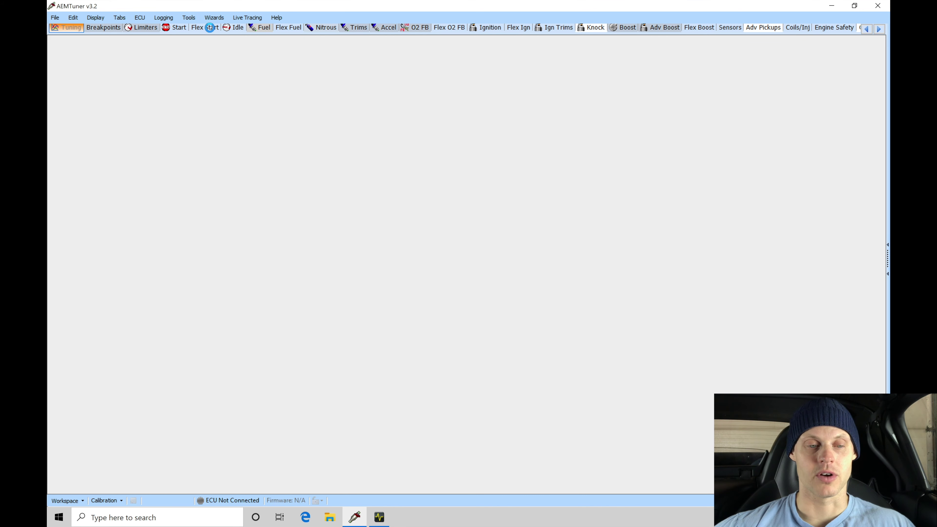
{"action": "left_click", "coordinate": [232, 27]}
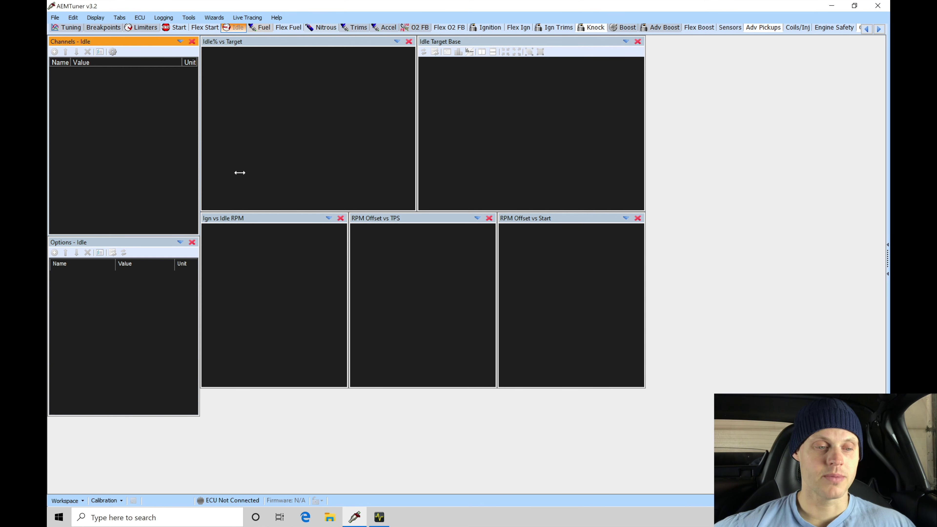
{"action": "left_click", "coordinate": [59, 20]}
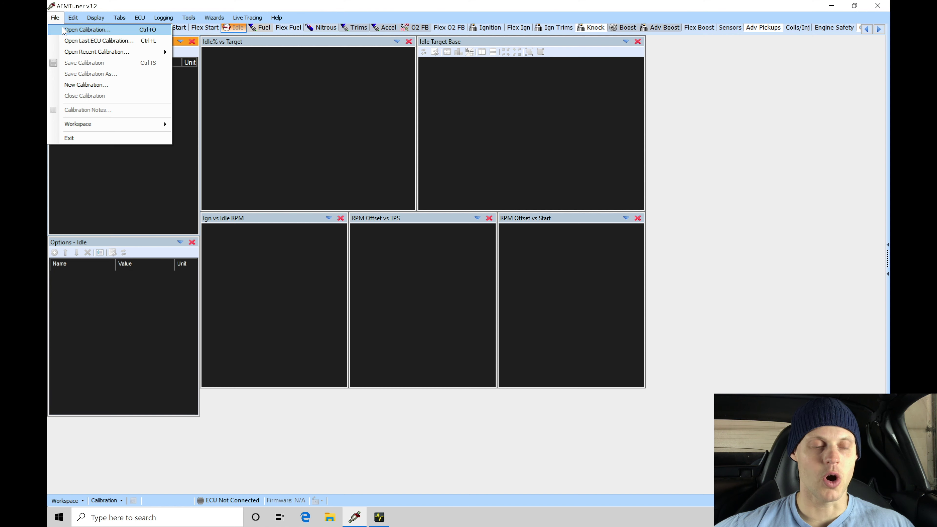
In Open Calibration, browse to C:\Program Files (x86)\AEM\AEMTuner\Calibrations
{"action": "left_click", "coordinate": [77, 30]}
{"action": "left_click", "coordinate": [505, 123]}
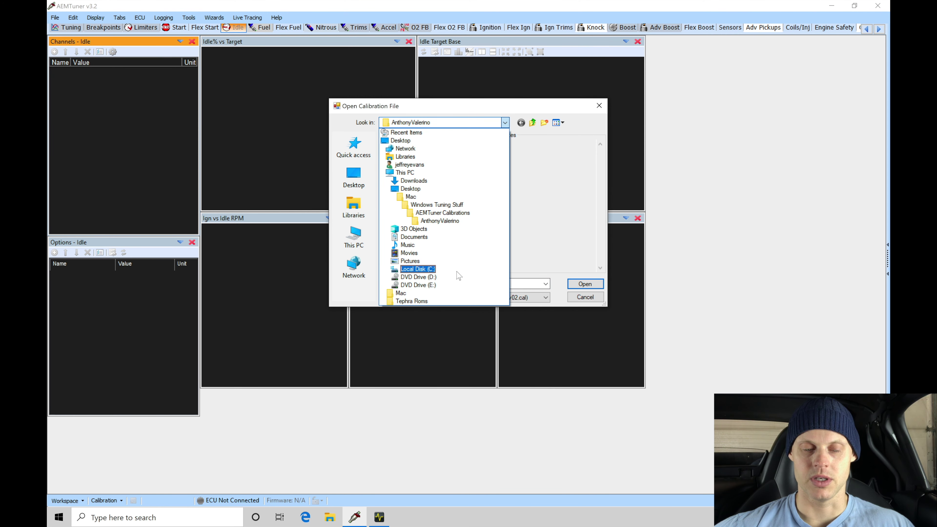
{"action": "left_click", "coordinate": [458, 271]}
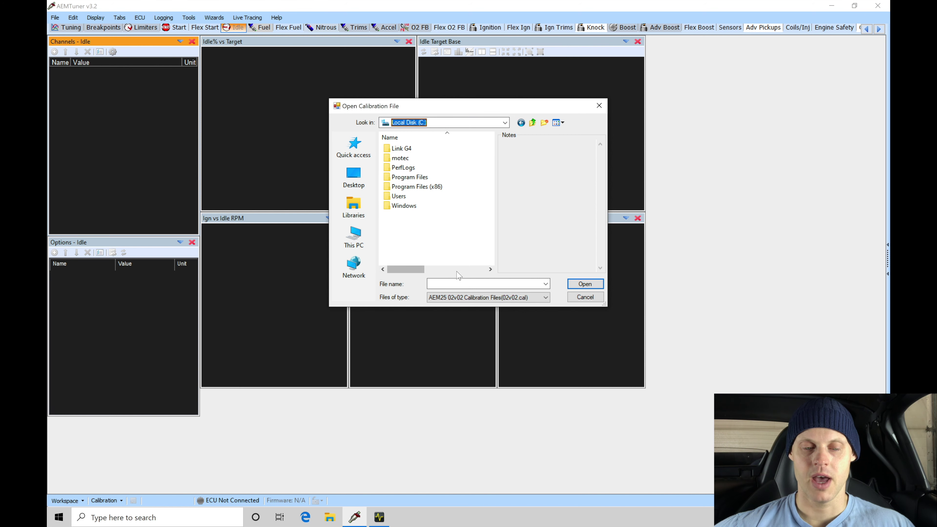
{"action": "double_click", "coordinate": [431, 187]}
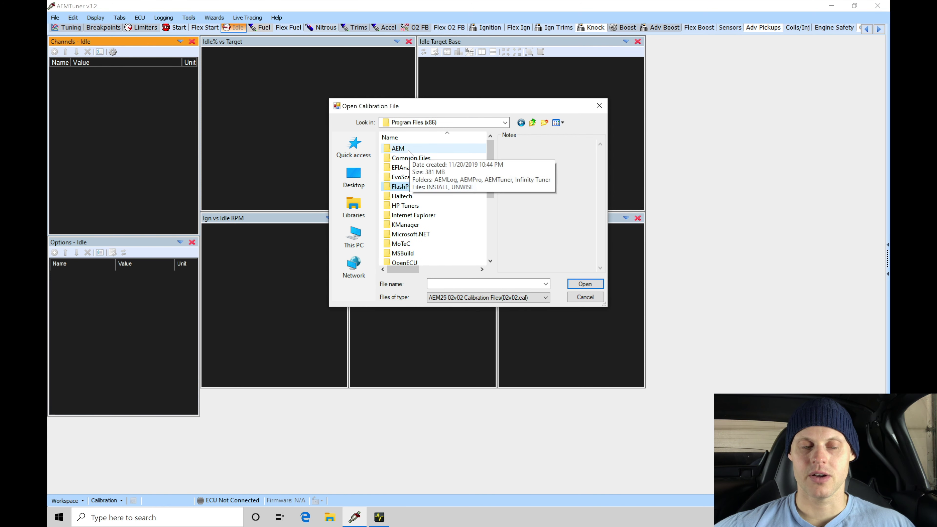
{"action": "double_click", "coordinate": [405, 149]}
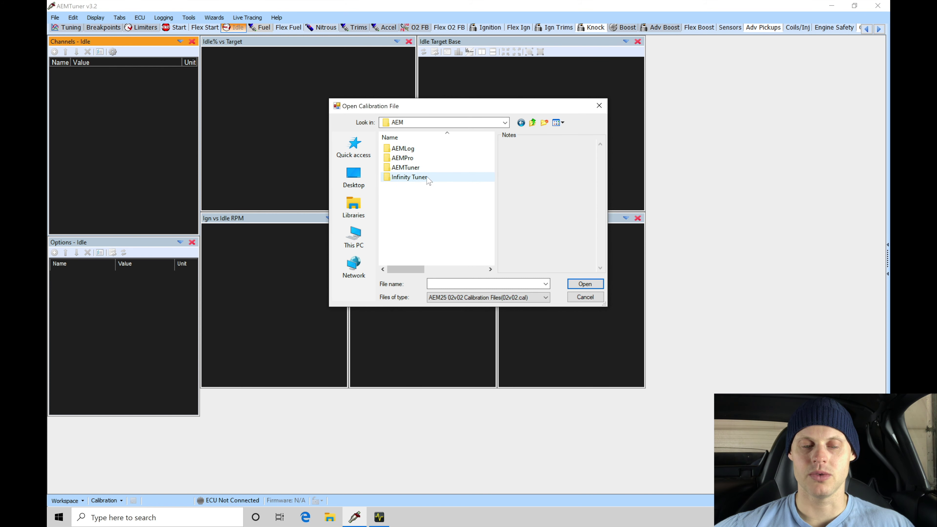
{"action": "double_click", "coordinate": [406, 167]}
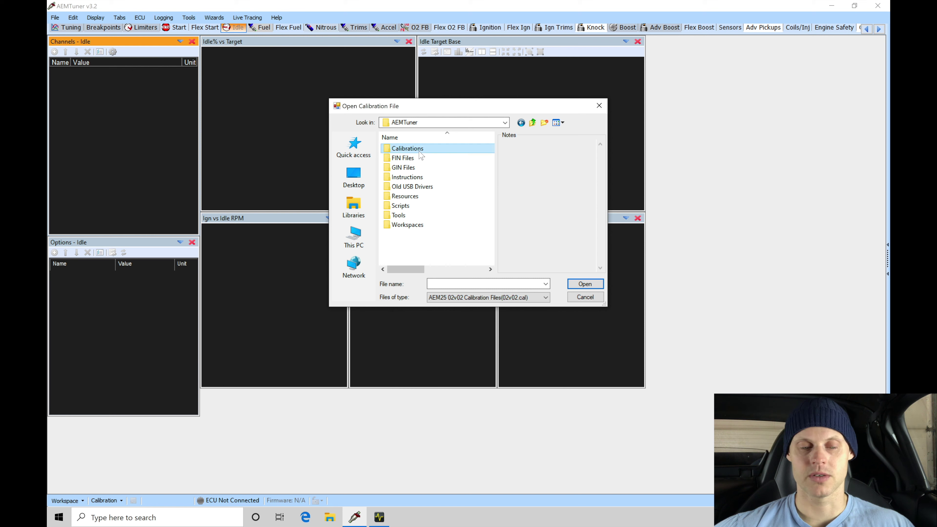
{"action": "double_click", "coordinate": [408, 148]}
Open 6052 S2000 AP2.02v02 from the AEM Updates\Honda folder
{"action": "left_click", "coordinate": [412, 154]}
{"action": "double_click", "coordinate": [412, 154]}
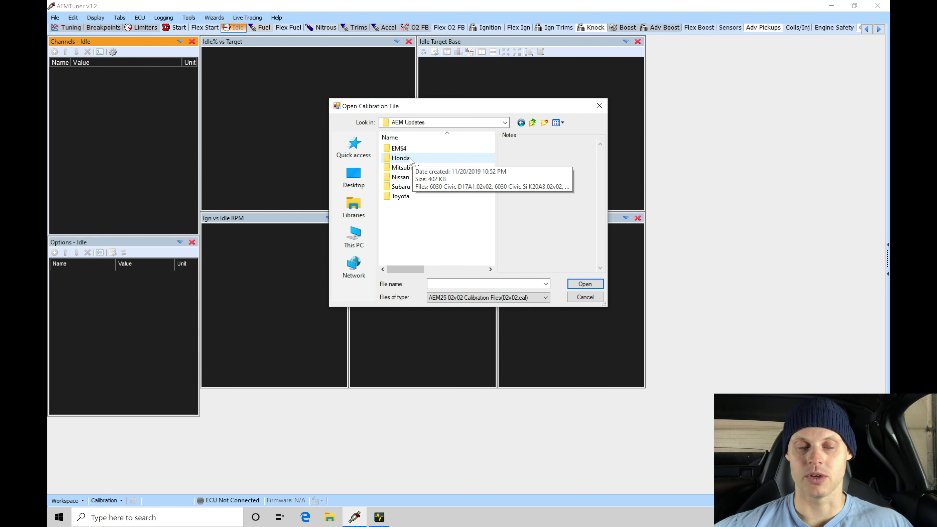
{"action": "double_click", "coordinate": [400, 158]}
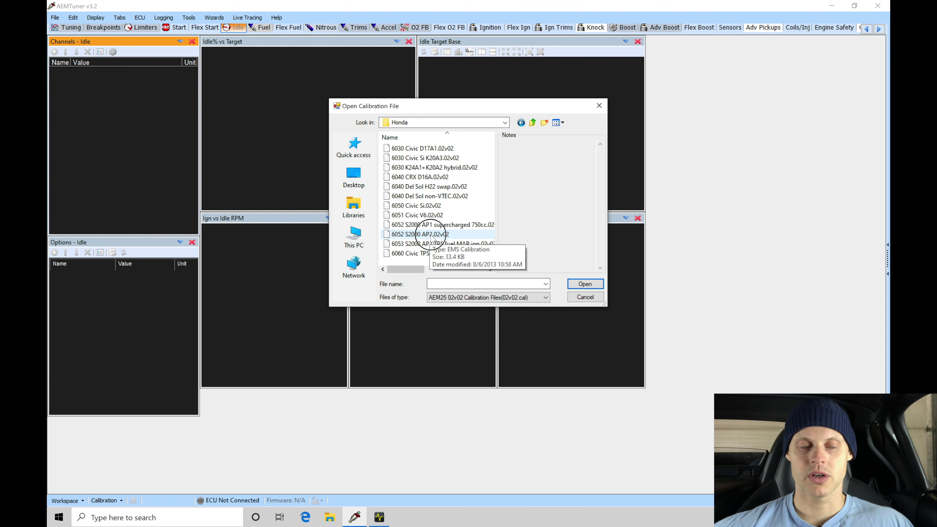
{"action": "left_click", "coordinate": [431, 235]}
{"action": "left_click", "coordinate": [598, 288]}
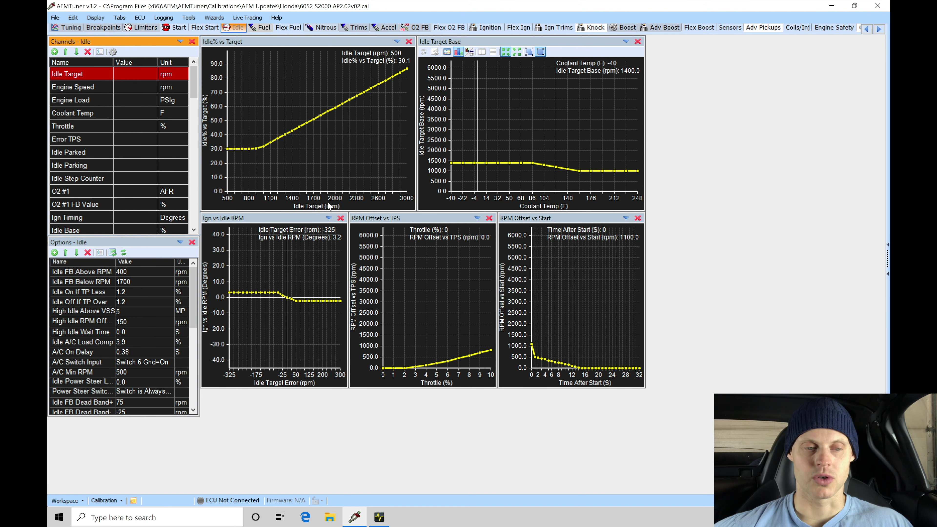
Show the Start layout with cranking, start-extra and warm-up enrichment curves
{"action": "left_click", "coordinate": [174, 27]}
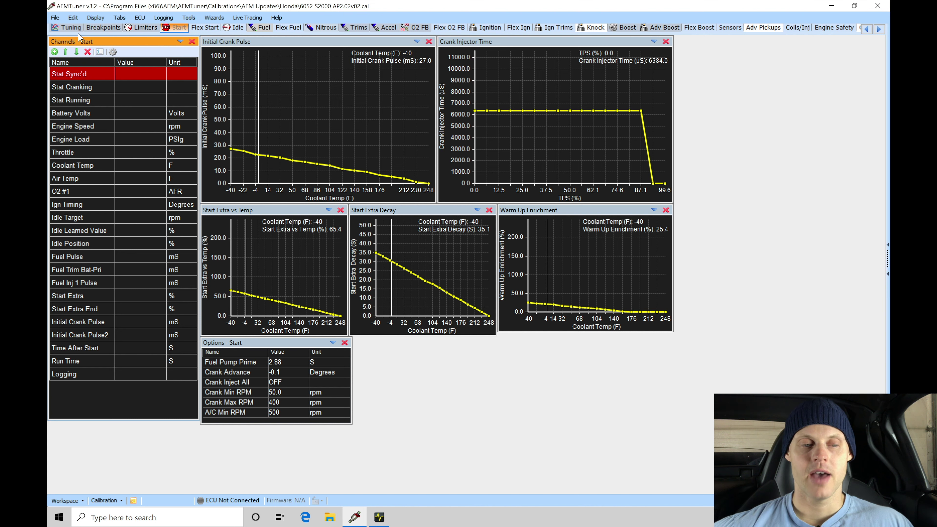
Raise the 50 F Initial Crank Pulse from 18.0 to 21.3 mS, then view the Wizards menu
{"action": "left_click", "coordinate": [54, 18]}
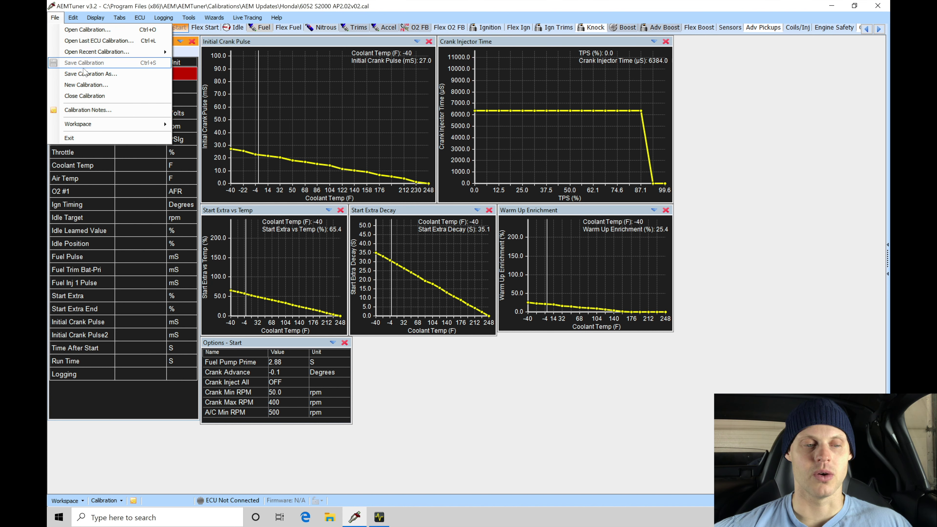
{"action": "left_click", "coordinate": [293, 160]}
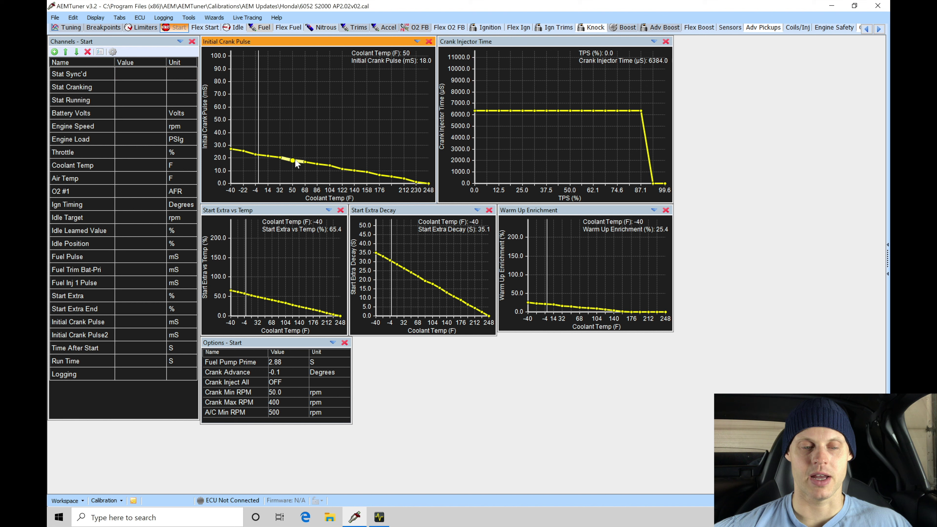
{"action": "key", "text": "plus"}
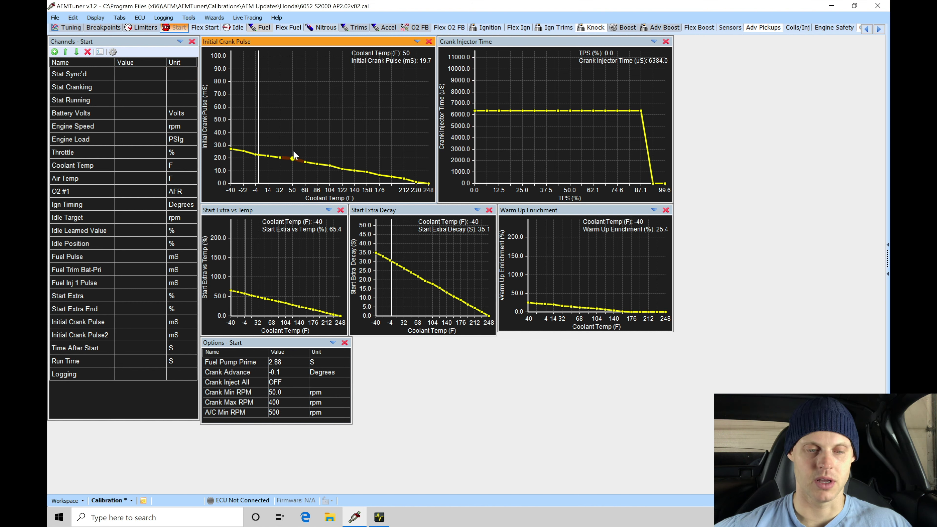
{"action": "key", "text": "plus"}
{"action": "key", "text": "plus"}
{"action": "key", "text": "plus"}
{"action": "key", "text": "plus"}
{"action": "left_click", "coordinate": [55, 17]}
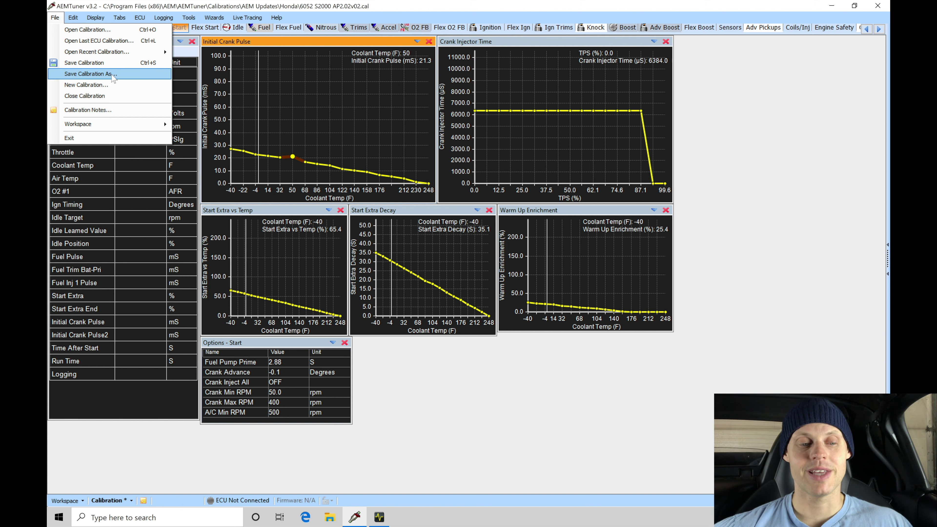
{"action": "left_click", "coordinate": [214, 18]}
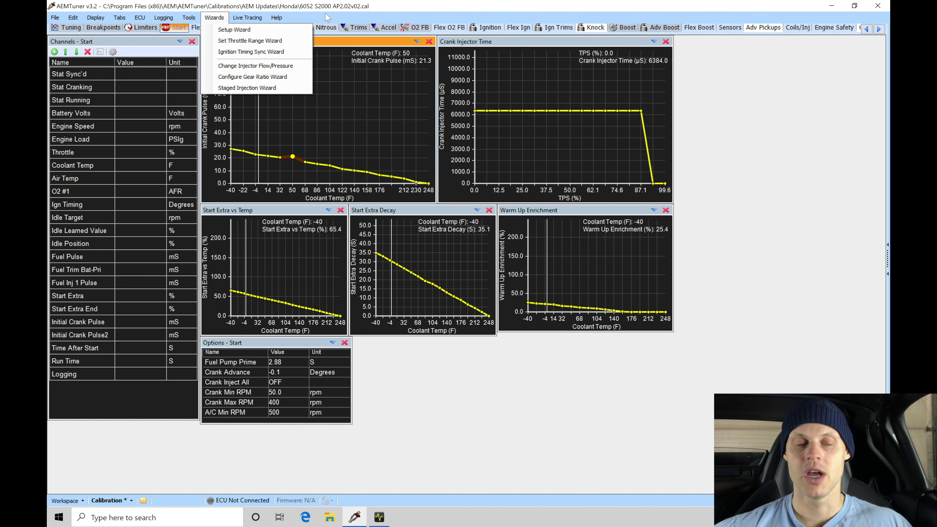
Start Save Calibration As in the AEM folder and add a new folder beside AEMdata
{"action": "left_click", "coordinate": [54, 17]}
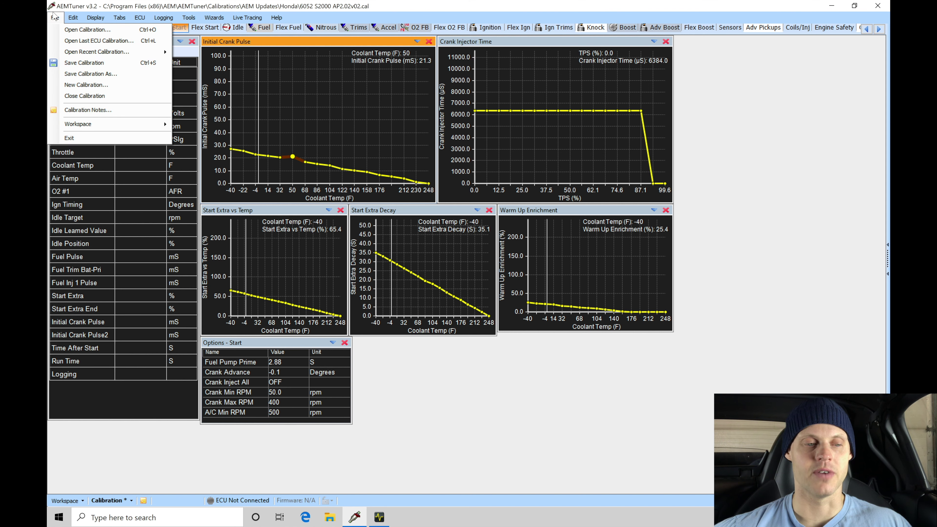
{"action": "left_click", "coordinate": [75, 74]}
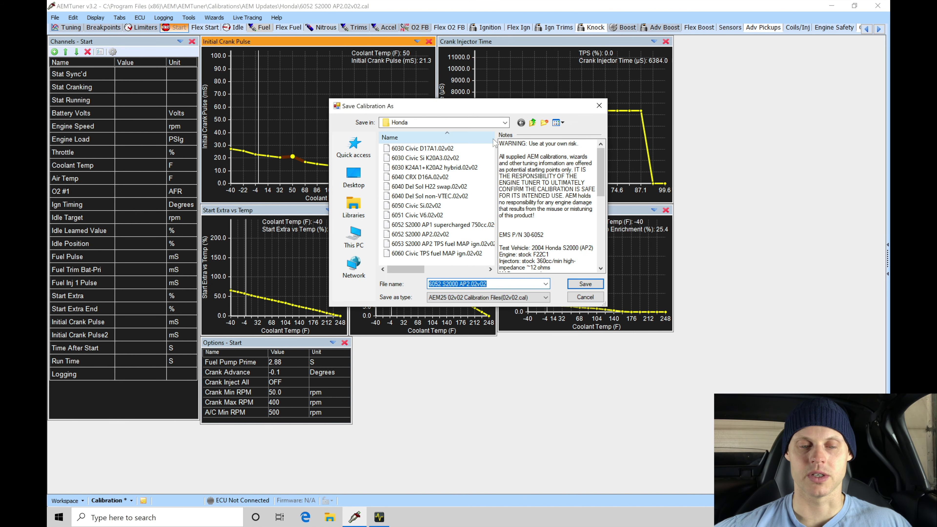
{"action": "left_click", "coordinate": [505, 123]}
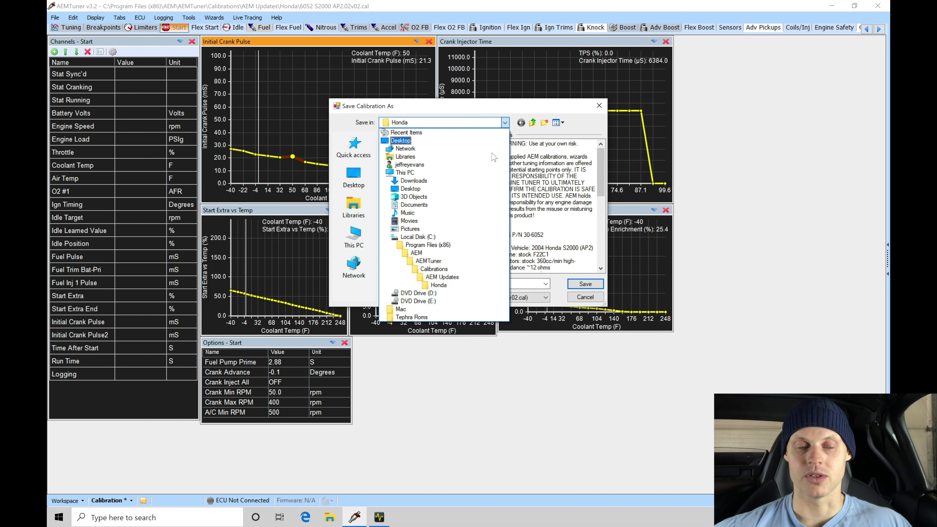
{"action": "left_click", "coordinate": [416, 253]}
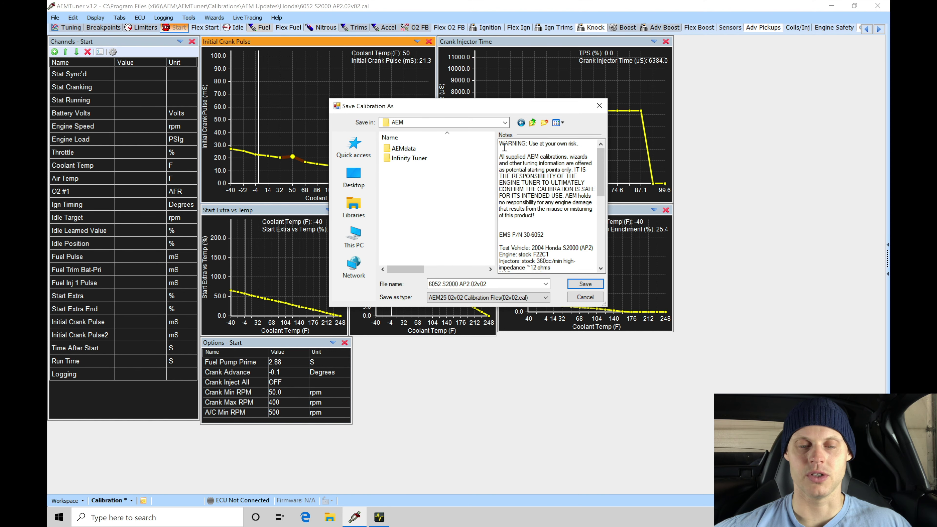
{"action": "left_click", "coordinate": [544, 123]}
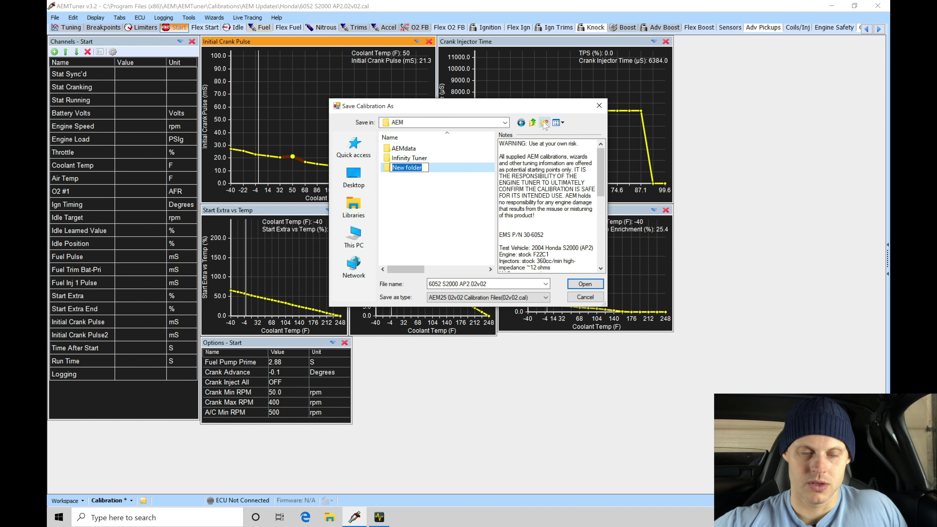